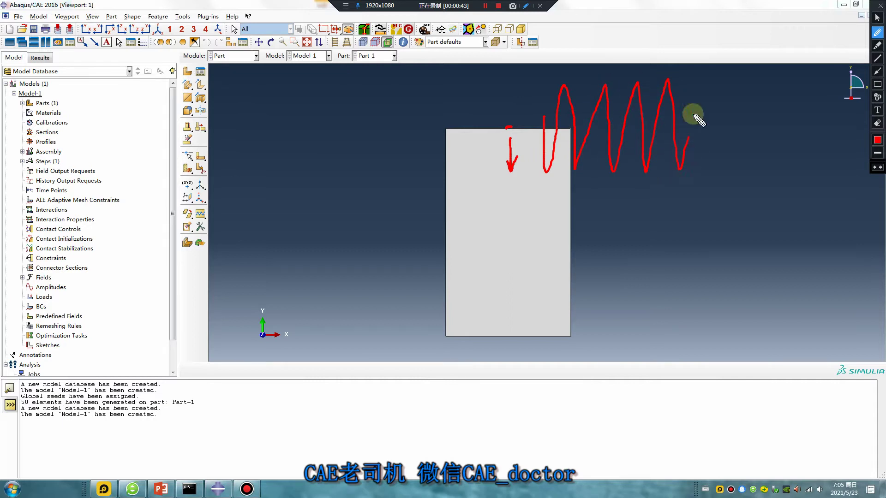
left_click_drag(599, 205, 587, 232)
mouse_move(628, 205)
left_mouse_down()
mouse_move(663, 237)
mouse_move(728, 208)
mouse_move(718, 269)
mouse_move(705, 255)
left_mouse_up()
mouse_move(778, 212)
left_mouse_down()
mouse_move(747, 238)
mouse_move(798, 158)
mouse_move(801, 224)
mouse_move(831, 234)
left_mouse_up()
mouse_move(575, 244)
left_mouse_down()
mouse_move(864, 249)
mouse_move(803, 138)
mouse_move(661, 77)
mouse_move(491, 67)
mouse_move(478, 183)
left_mouse_up()
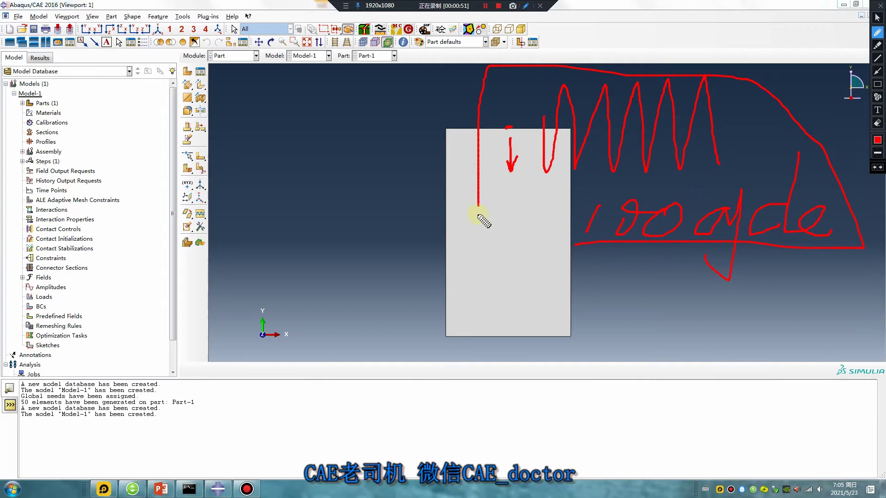
mouse_move(478, 238)
left_mouse_down()
mouse_move(554, 250)
mouse_move(603, 241)
left_mouse_up()
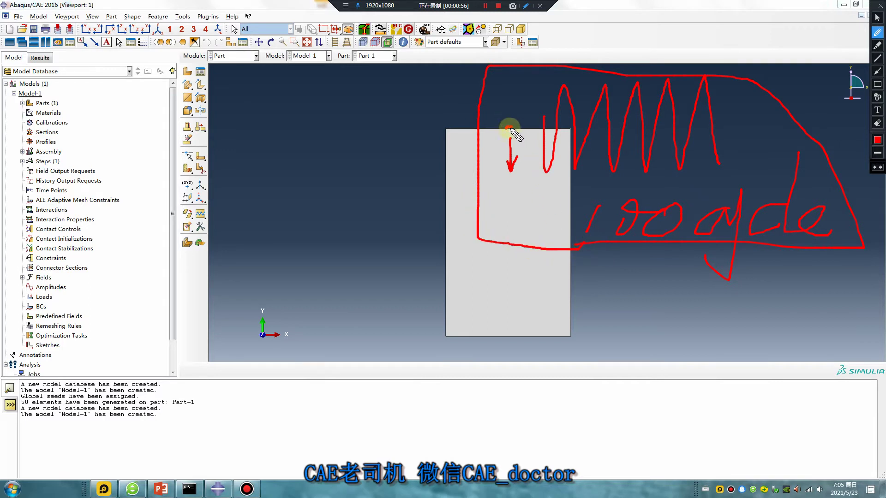
left_click_drag(505, 128, 511, 127)
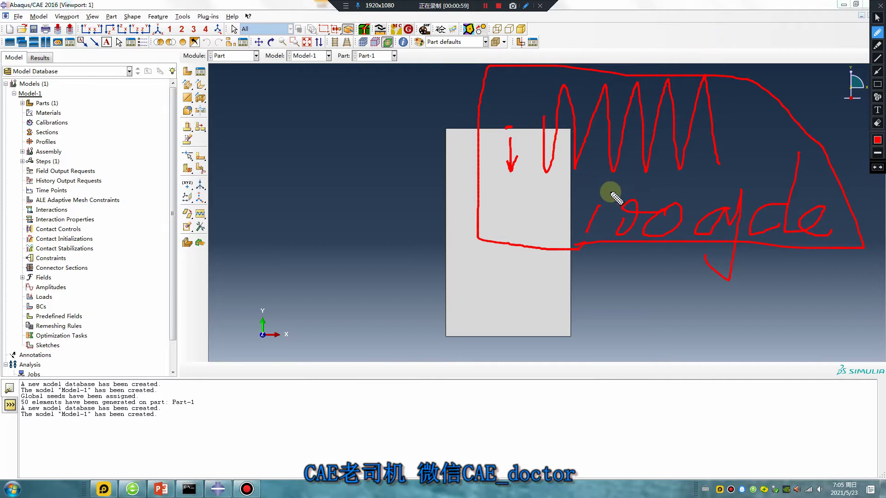
key("Escape")
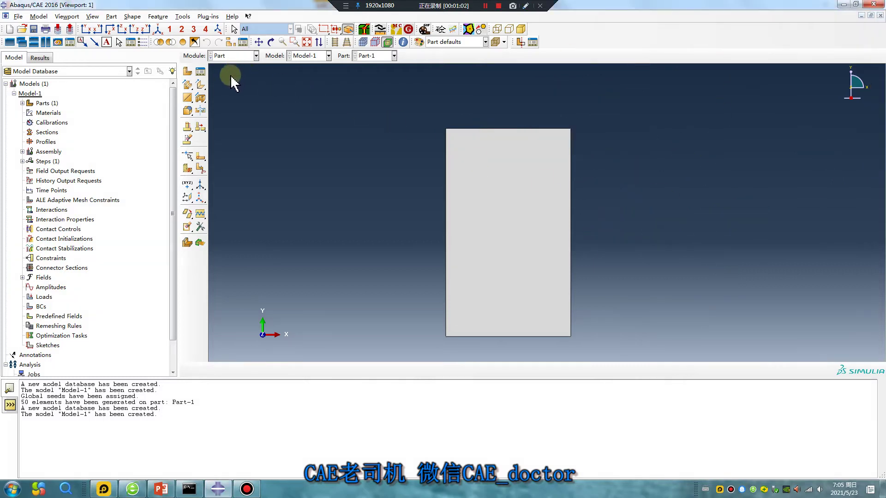
Step: Create an isotropic elastic material with a Young's modulus of 2e5 and a Poisson's ratio of 0.3
left_click(233, 55)
left_click(230, 66)
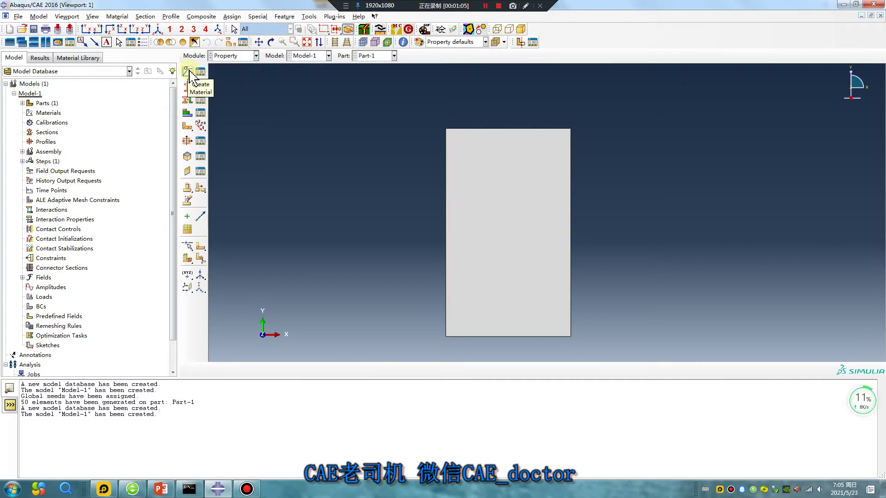
left_click(189, 72)
left_click(283, 166)
mouse_move(333, 178)
left_click(459, 177)
left_click(277, 298)
left_click(327, 301)
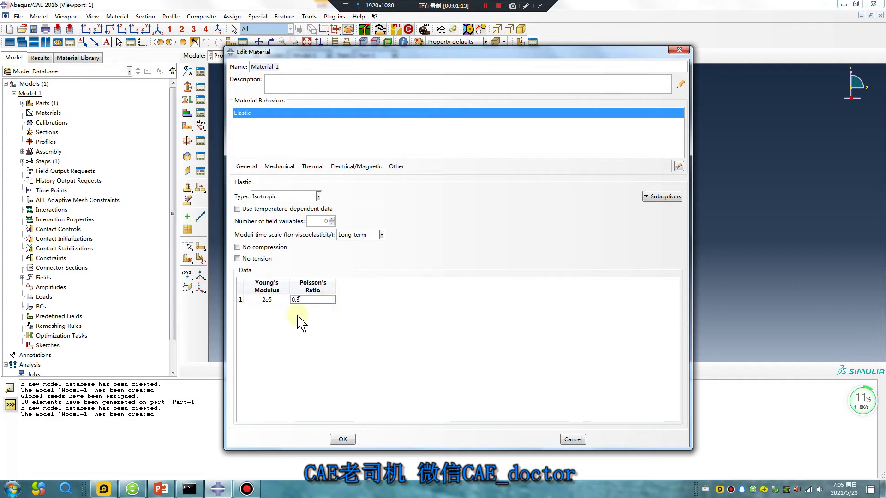
left_click(342, 439)
Step: Create a solid homogeneous section using Material-1 and assign it to the whole rectangular part
left_click(188, 86)
left_click(291, 240)
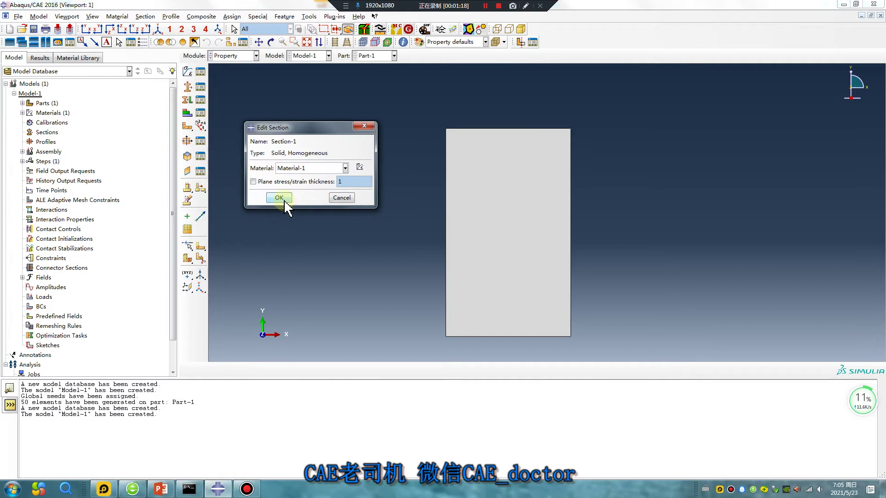
left_click(284, 200)
left_click(188, 100)
left_click(451, 191)
middle_click(383, 245)
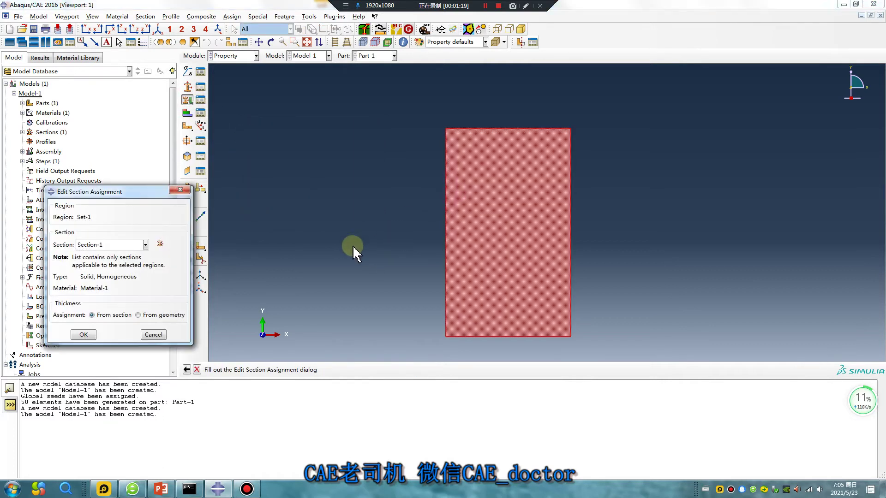
left_click(83, 334)
Step: Add a dependent instance of Part-1 to the assembly
left_click(227, 56)
left_click(224, 94)
left_click(187, 72)
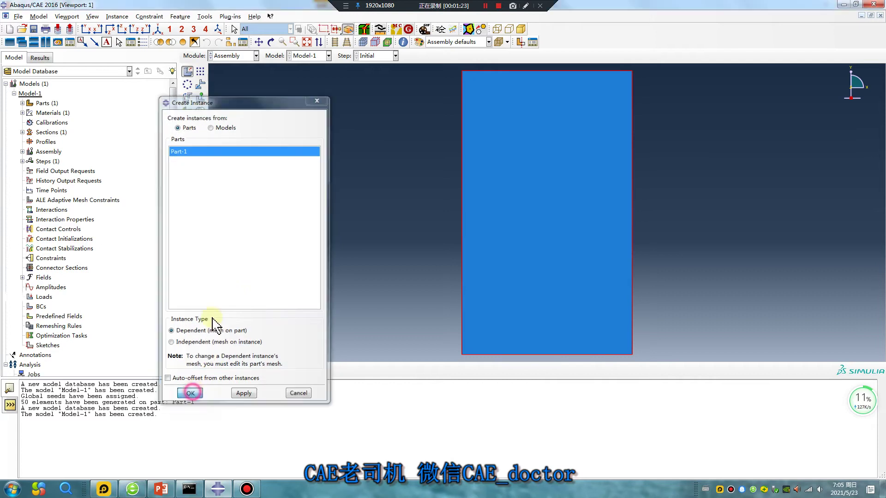
left_click(191, 393)
Step: Create a Direct cyclic analysis step after the Initial step
left_click(238, 56)
left_click(222, 95)
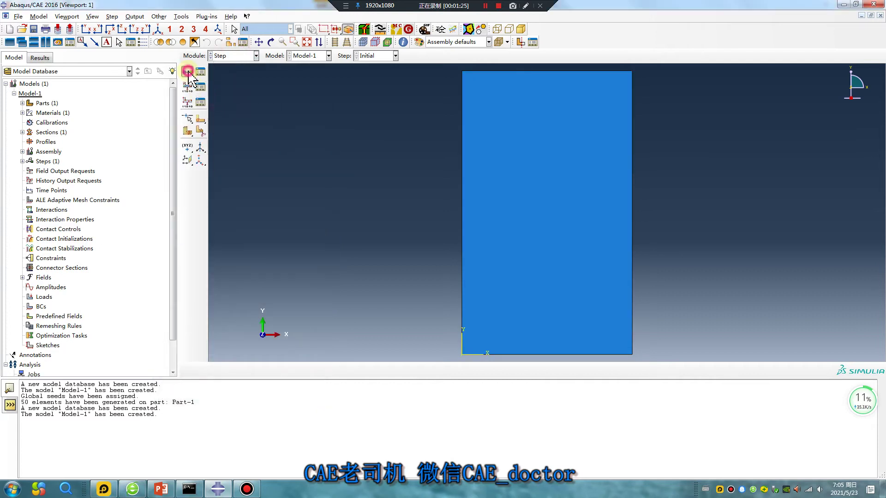
left_click(187, 72)
scroll(261, 258, "up", 5)
left_click(256, 247)
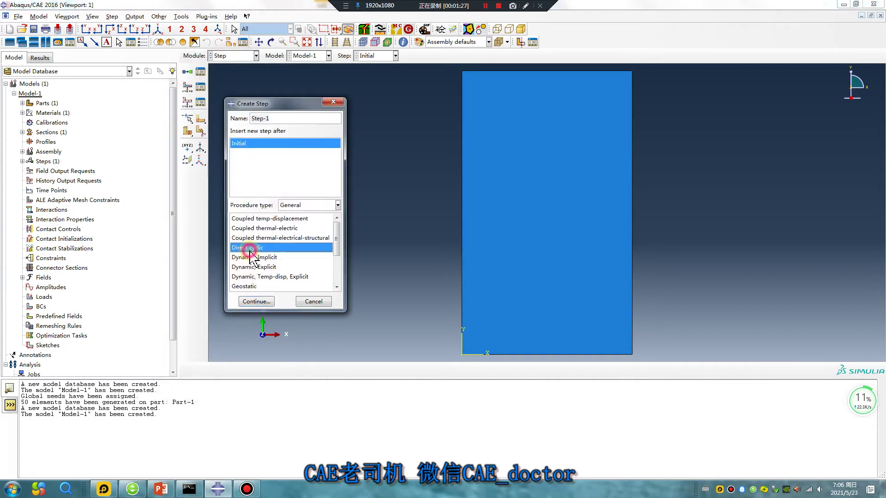
left_click(256, 301)
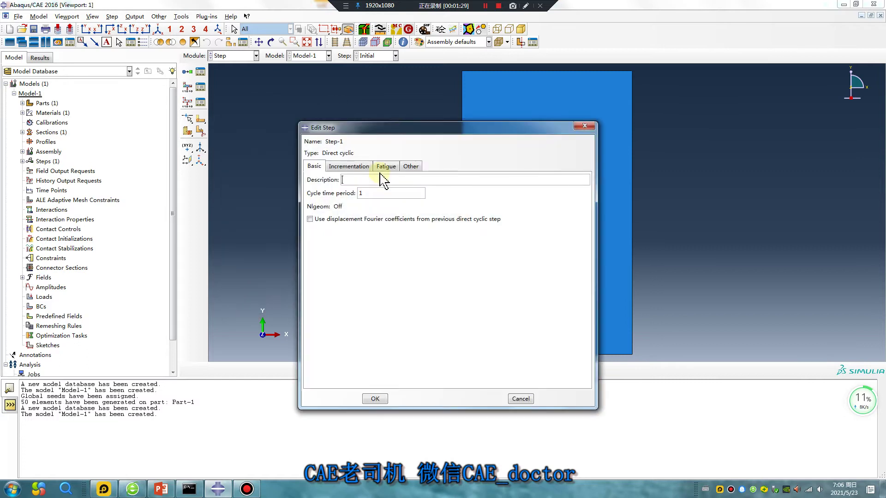
Step: Set the cyclic step to fixed incrementation with an increment size of 0.05 and a maximum of 100000 increments
left_click(351, 166)
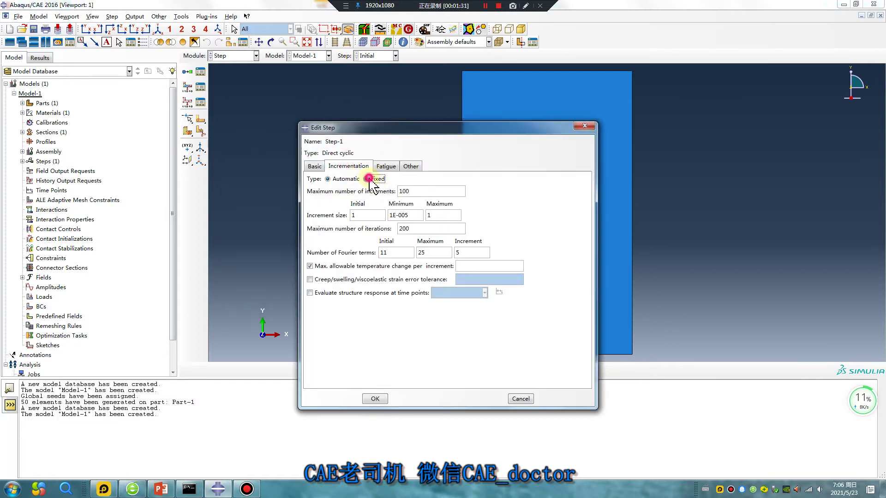
left_click(366, 179)
left_click(363, 215)
double_click(362, 215)
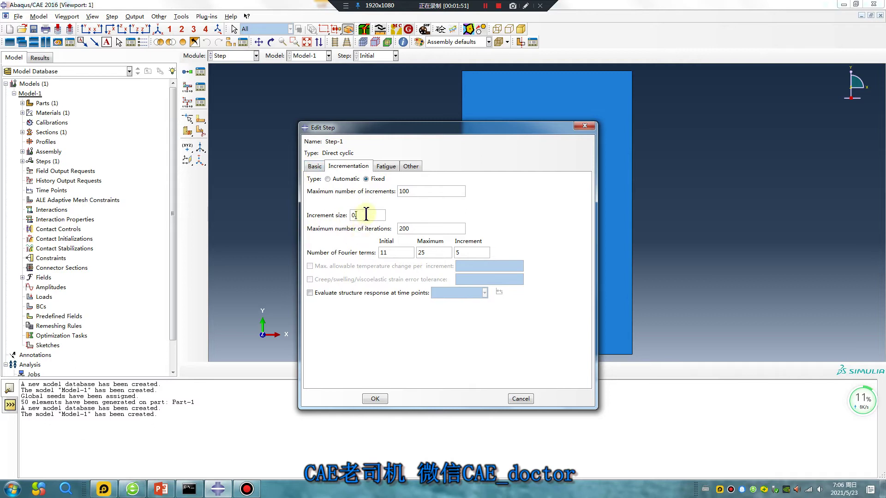
left_click_drag(366, 214, 357, 215)
left_click(418, 191)
type("000")
Step: Include low-cycle fatigue analysis with cycle increments from 1 to 20 and a maximum of 100 cycles, and accept the step settings
left_click(386, 166)
left_click(310, 179)
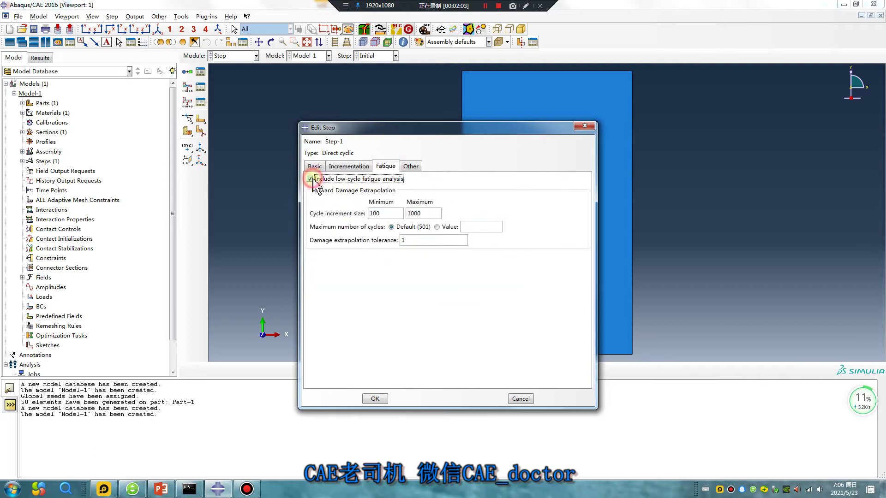
left_click_drag(387, 214, 356, 224)
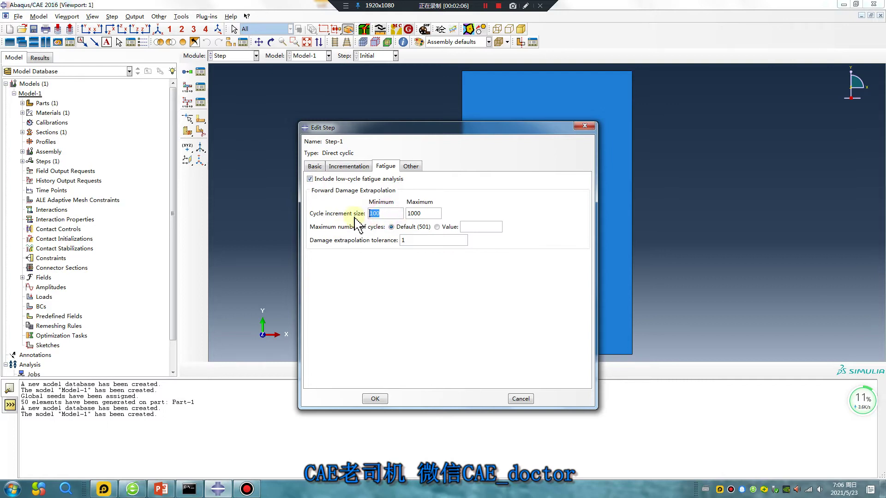
left_click_drag(422, 213, 389, 215)
left_click(437, 227)
left_click(467, 227)
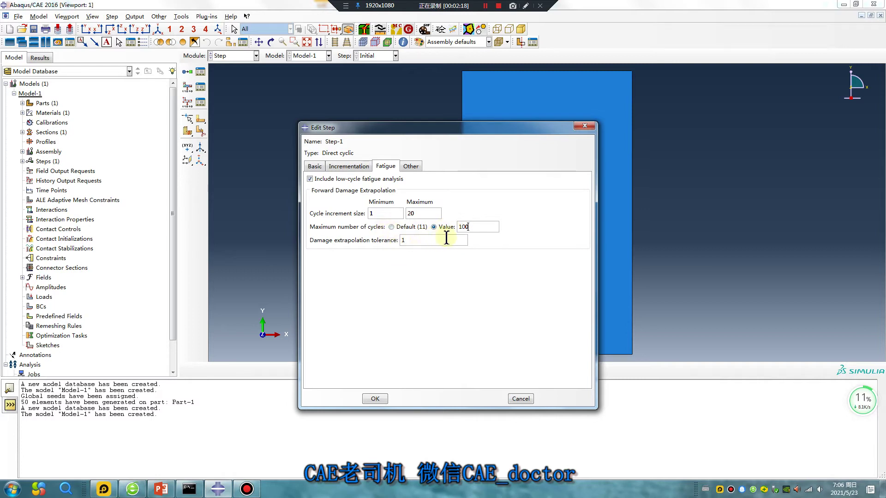
left_click(351, 166)
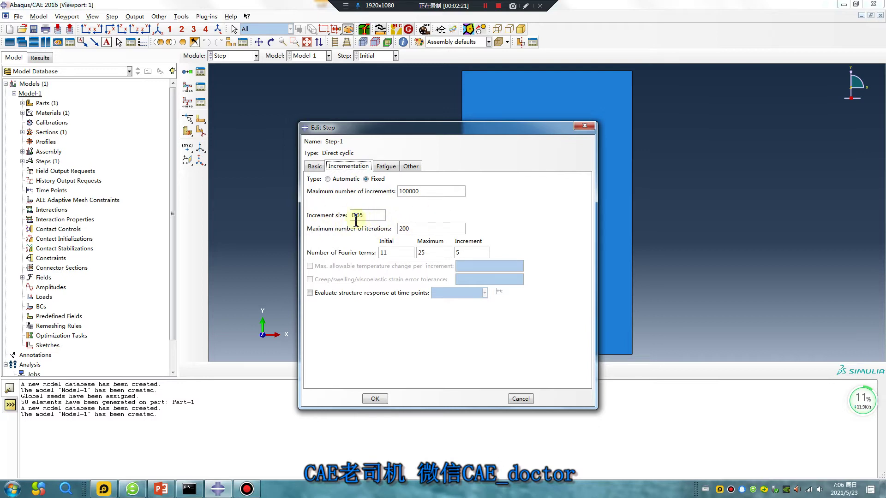
left_click(317, 167)
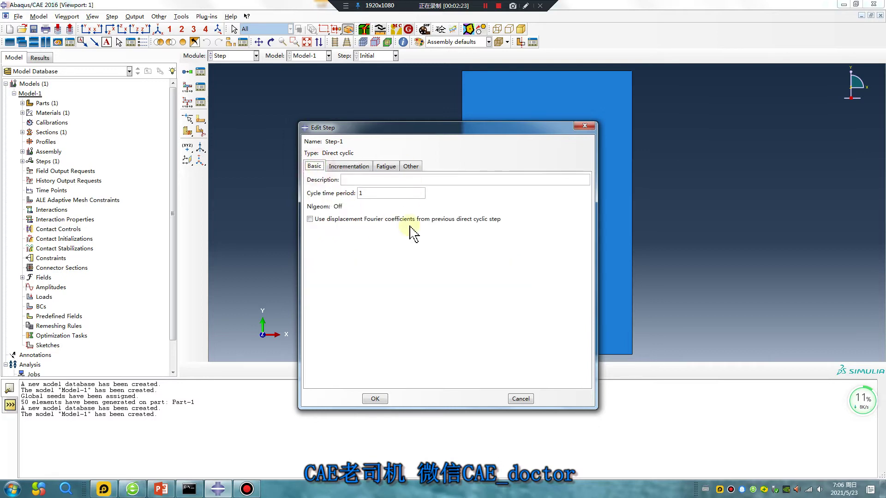
left_click(375, 398)
Step: Create a reference point at the midpoint of the rectangle's upper edge in the Interaction module
left_click(237, 56)
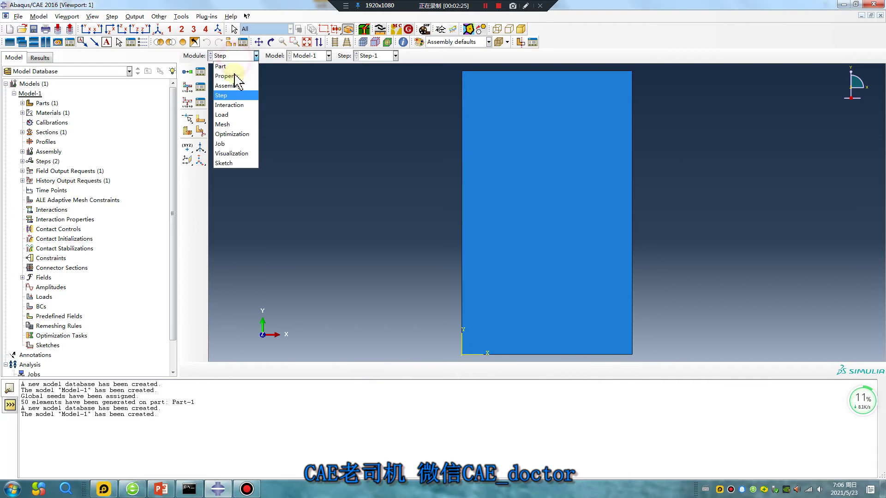
left_click(234, 111)
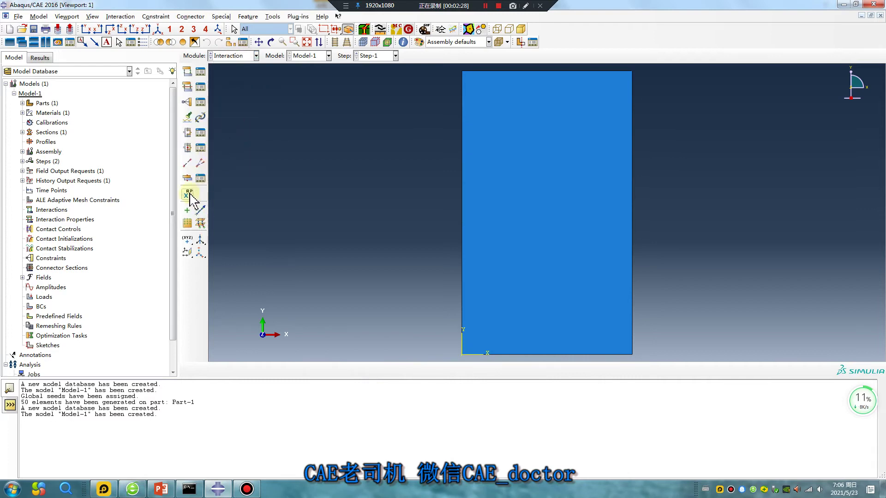
left_click(188, 194)
left_click(548, 70)
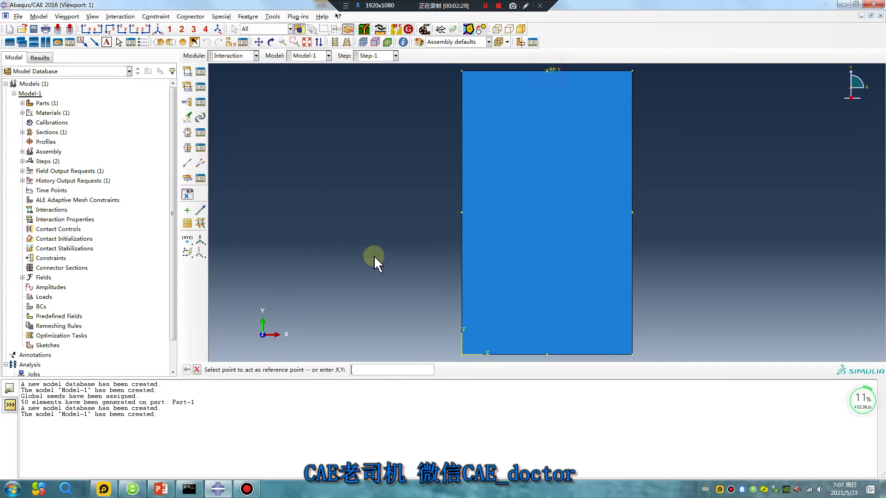
Step: Create a kinematic coupling constraint between reference point RP-1 and the rectangle's upper edge surface, constraining U1, U2 and UR3
left_click(192, 107)
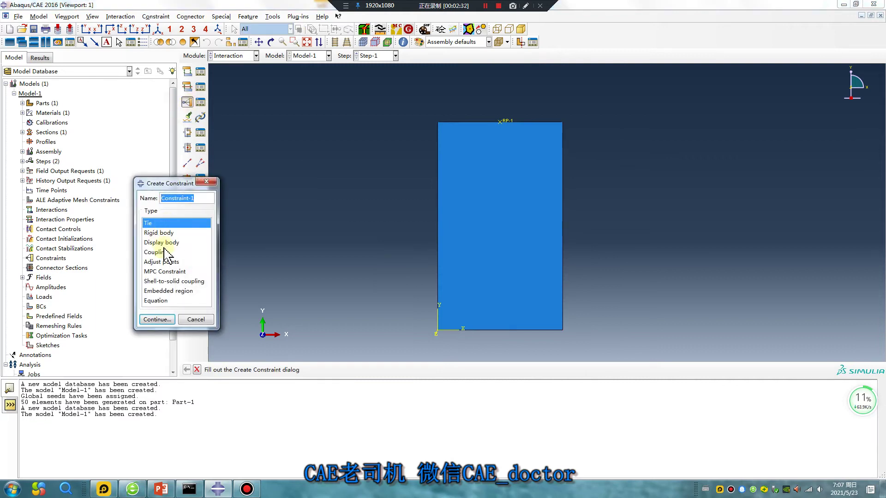
left_click(169, 252)
left_click(168, 321)
left_click(501, 122)
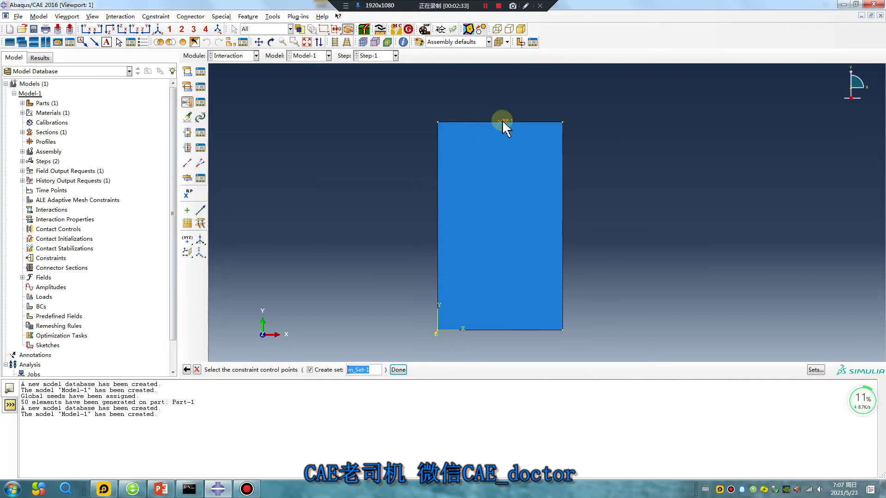
left_click(399, 370)
left_click(317, 370)
left_click(463, 123)
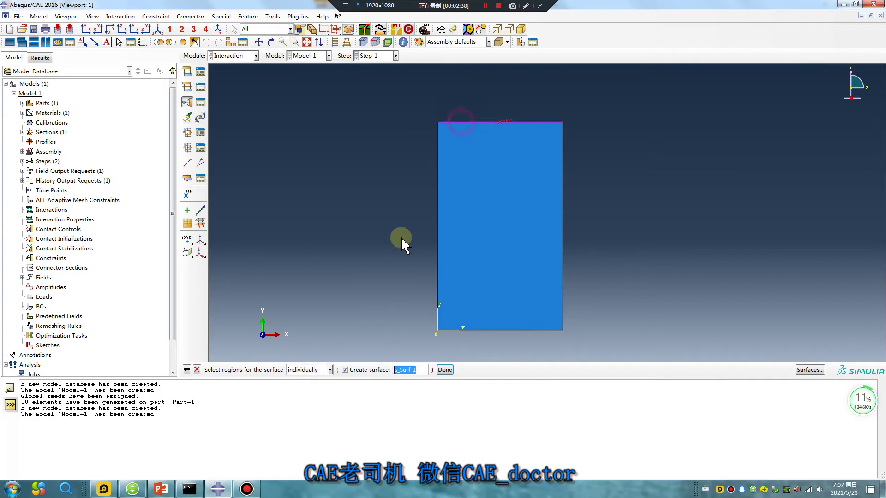
left_click(444, 370)
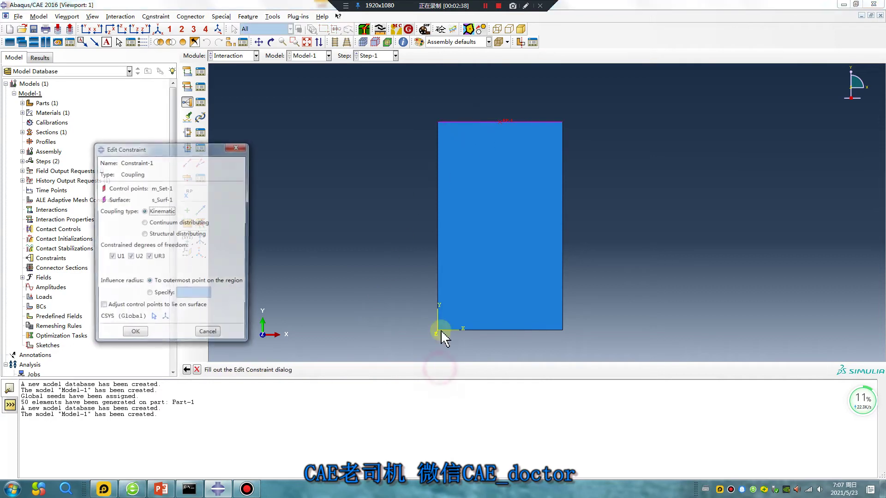
left_click(134, 336)
Step: Seed Part-1 with an approximate global size of 2.5 and mesh the part
left_click(231, 56)
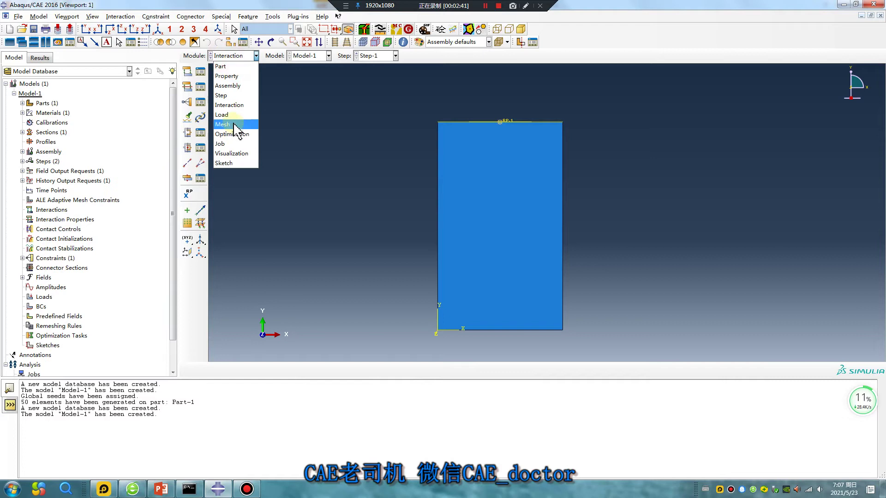
left_click(234, 125)
left_click(396, 56)
left_click(186, 71)
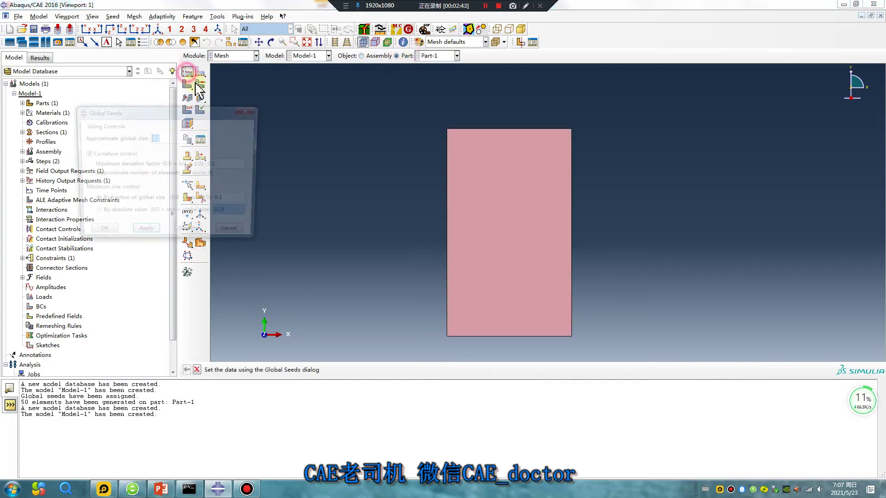
left_click(145, 235)
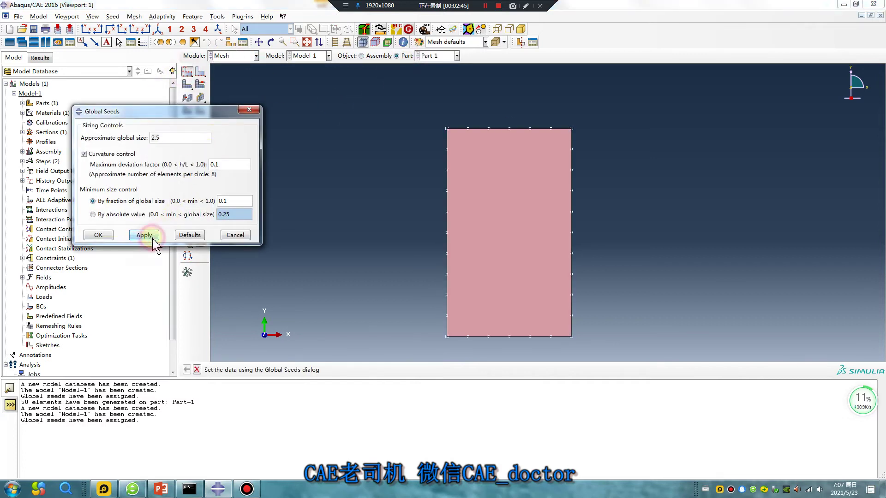
left_click(102, 238)
left_click(187, 84)
middle_click(258, 148)
Step: Create a boundary condition in the Initial step that fixes the rectangle's lower edge
left_click(233, 57)
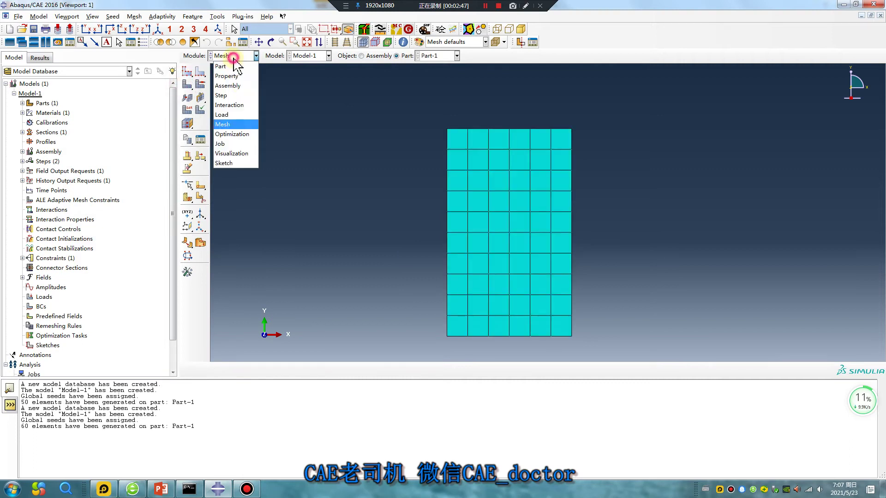
left_click(227, 115)
left_click(187, 87)
left_click(235, 182)
left_click(231, 191)
left_click(233, 324)
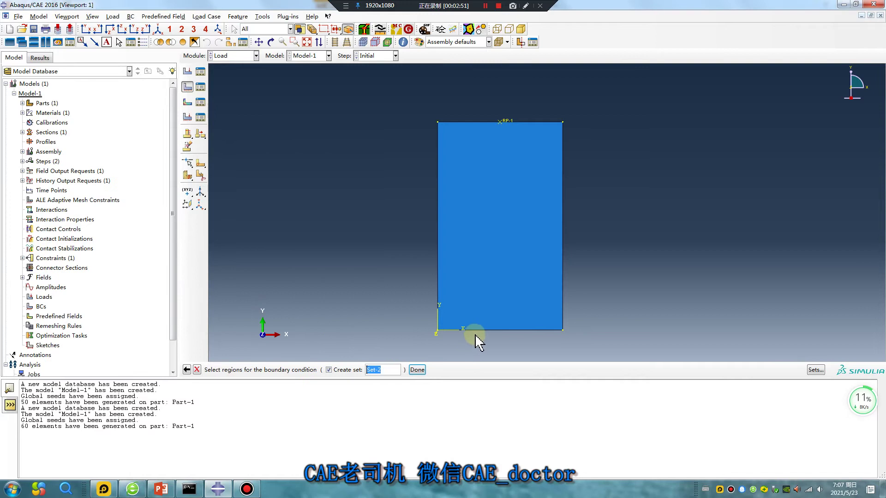
left_click(473, 331)
middle_click(375, 320)
left_click(102, 264)
left_click(115, 278)
Step: Create a concentrated force in Step-1 on reference point RP-1 with CF2 set to -100
left_click(187, 72)
left_click(70, 119)
left_click(65, 139)
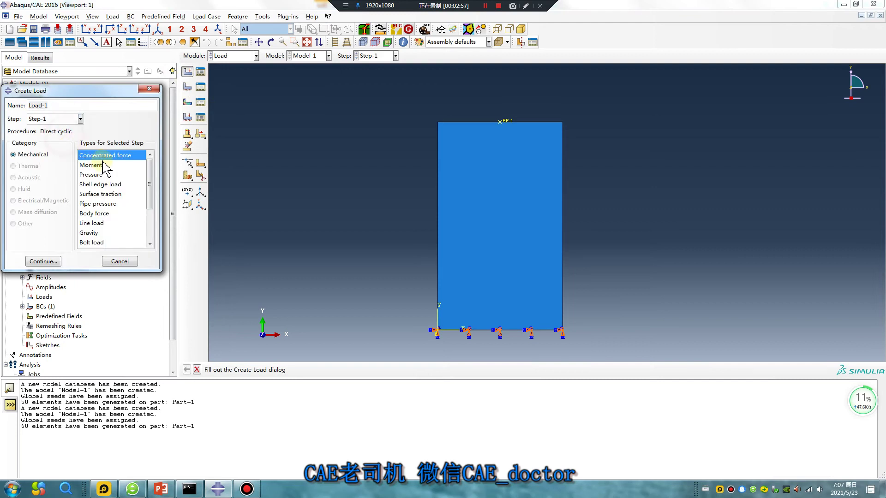
left_click(56, 261)
left_click(503, 122)
middle_click(381, 200)
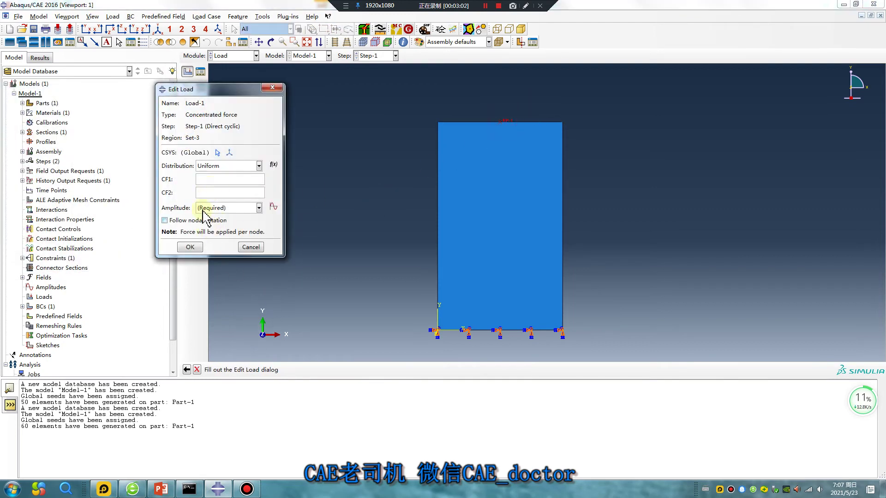
left_click(208, 191)
Step: Create a tabular amplitude for the load with time/amplitude pairs 0/0, 0.5/1 and 1/0
left_click(273, 206)
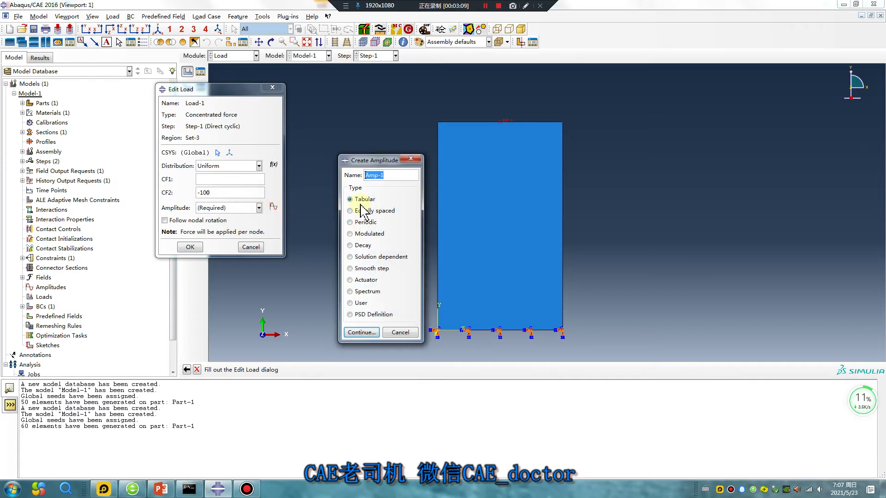
left_click(361, 332)
left_click(462, 271)
type("0")
key("Tab")
type("0")
key("Tab")
type("0.5")
key("Tab")
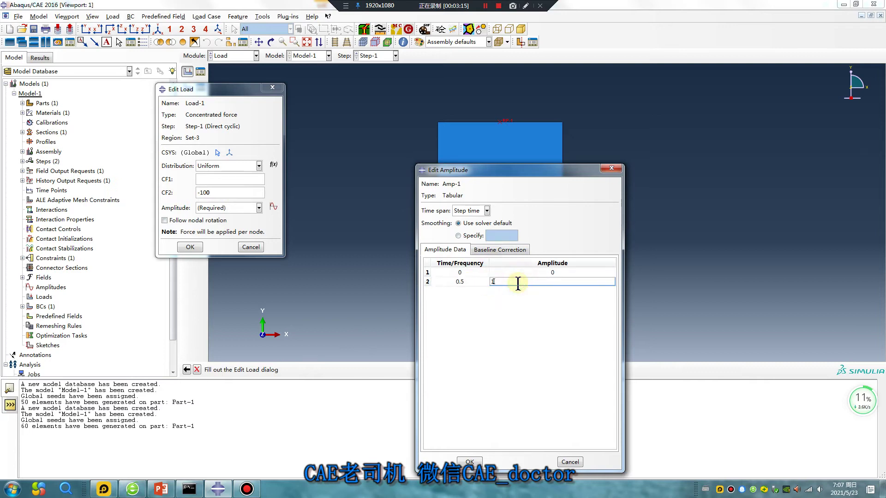
type("1")
key("Tab")
type("1")
key("Tab")
type("0")
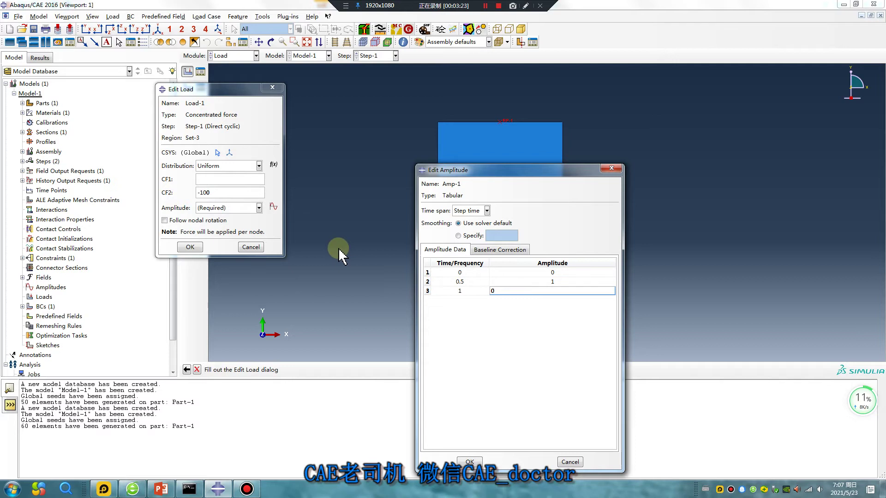
left_click(525, 6)
mouse_move(286, 315)
left_mouse_down()
mouse_move(411, 105)
mouse_move(485, 177)
mouse_move(555, 329)
left_mouse_up()
mouse_move(279, 111)
left_mouse_down()
mouse_move(305, 79)
mouse_move(323, 103)
left_mouse_up()
mouse_move(286, 83)
left_mouse_down()
mouse_move(286, 185)
mouse_move(771, 332)
mouse_move(731, 349)
left_mouse_up()
mouse_move(295, 338)
left_mouse_down()
mouse_move(283, 319)
mouse_move(300, 332)
left_mouse_up()
mouse_move(417, 111)
left_mouse_down()
mouse_move(415, 339)
mouse_move(435, 356)
mouse_move(439, 332)
mouse_move(448, 347)
mouse_move(473, 357)
mouse_move(484, 337)
left_mouse_up()
left_click_drag(571, 332, 571, 358)
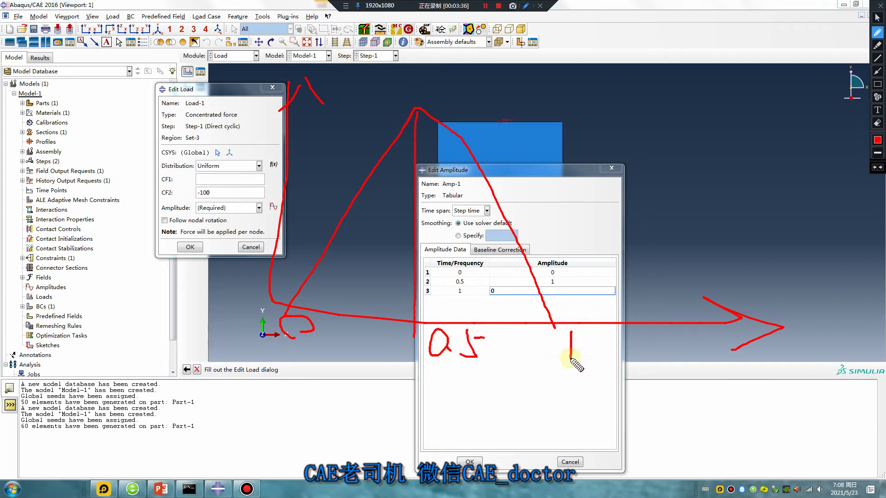
mouse_move(289, 307)
left_mouse_down()
mouse_move(410, 101)
mouse_move(486, 191)
mouse_move(554, 314)
left_mouse_up()
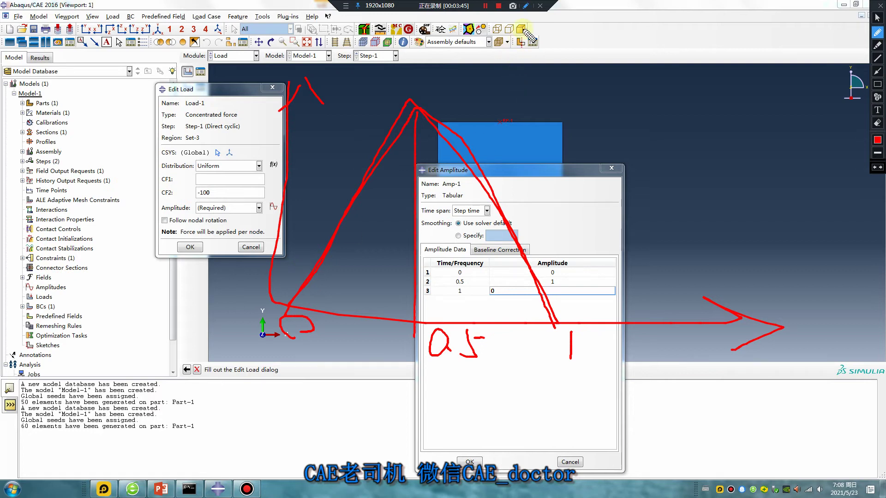
key("Escape")
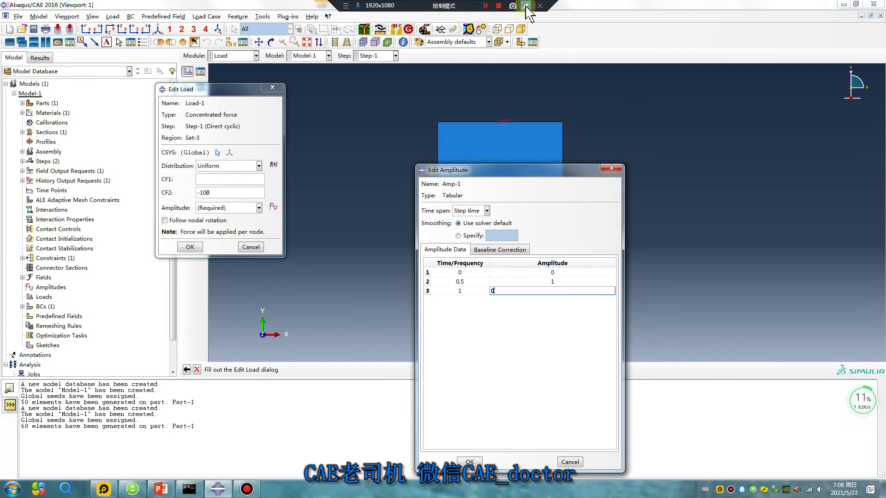
left_click(526, 7)
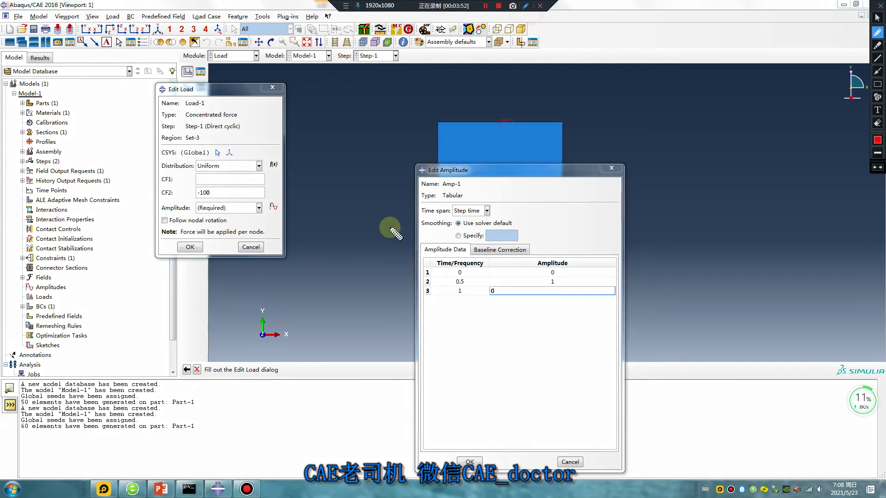
mouse_move(329, 88)
left_mouse_down()
mouse_move(336, 306)
mouse_move(495, 308)
left_mouse_up()
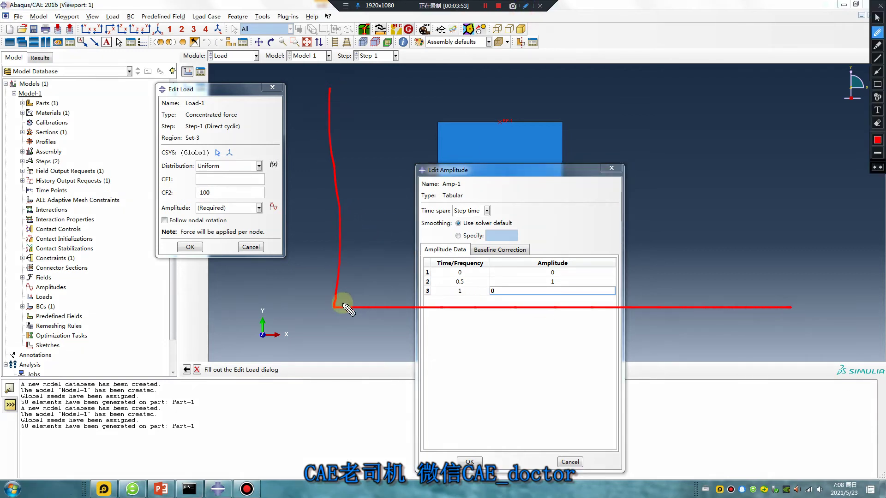
mouse_move(336, 307)
left_mouse_down()
mouse_move(404, 160)
mouse_move(444, 290)
mouse_move(480, 273)
mouse_move(546, 191)
mouse_move(574, 313)
mouse_move(663, 142)
mouse_move(701, 303)
left_mouse_up()
mouse_move(352, 275)
left_mouse_down()
mouse_move(413, 346)
mouse_move(513, 217)
mouse_move(549, 386)
left_mouse_up()
mouse_move(644, 362)
left_mouse_down()
mouse_move(702, 213)
mouse_move(733, 374)
mouse_move(743, 379)
mouse_move(813, 220)
left_mouse_up()
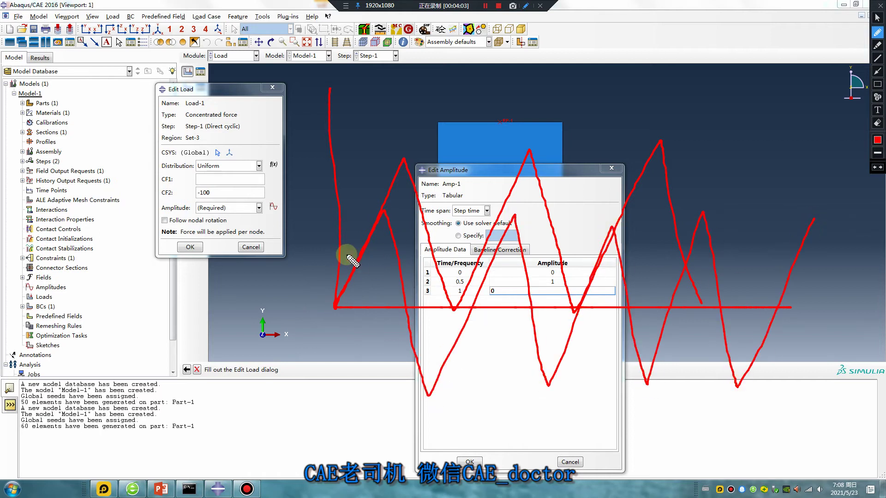
key("Escape")
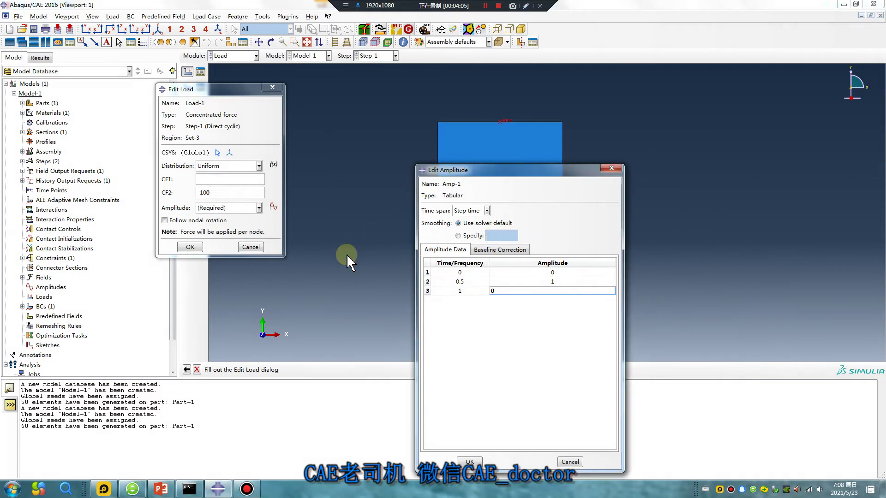
left_click(497, 315)
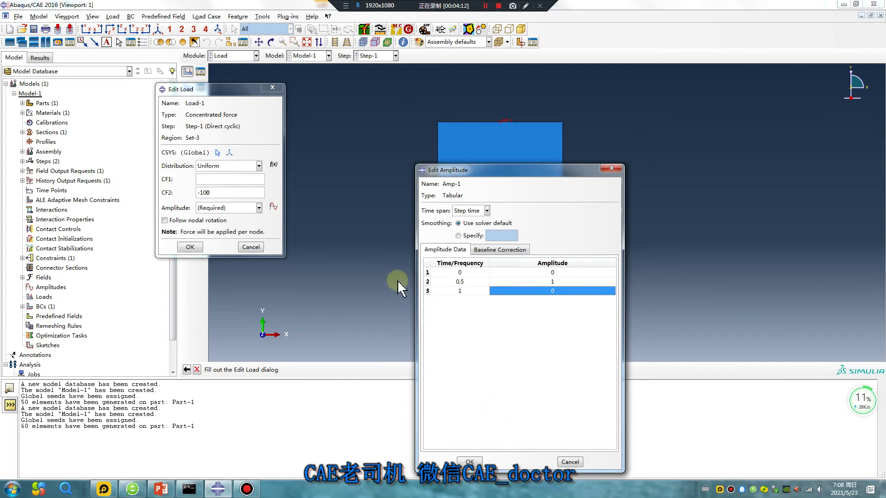
left_click(525, 5)
mouse_move(308, 277)
left_mouse_down()
mouse_move(392, 79)
mouse_move(502, 396)
left_mouse_up()
mouse_move(545, 315)
left_mouse_down()
mouse_move(647, 70)
mouse_move(680, 447)
mouse_move(783, 101)
mouse_move(821, 329)
mouse_move(839, 387)
left_mouse_up()
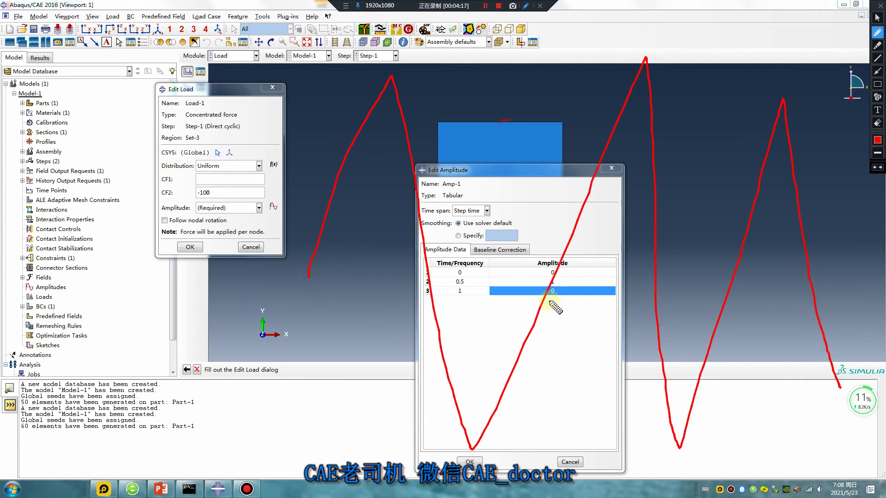
key("Escape")
Step: Confirm the tabular amplitude, assign Amp-1 to the concentrated force Load-1 and accept the load
left_click(249, 208)
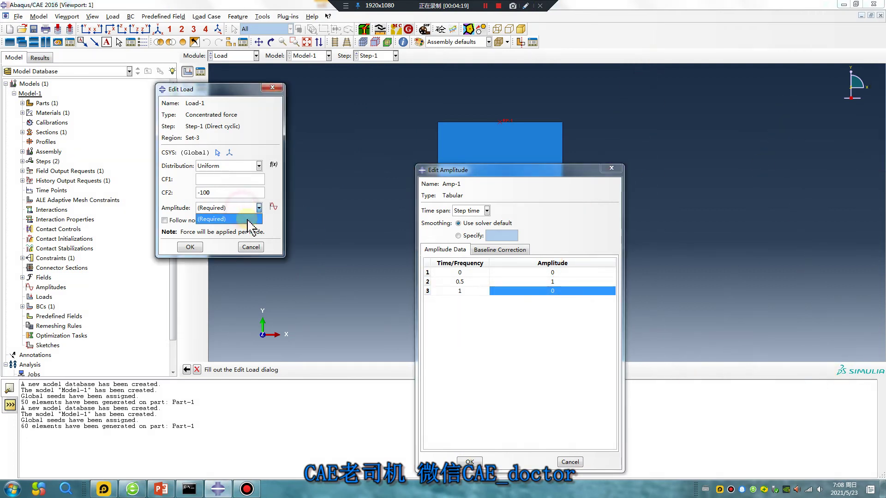
left_click(470, 462)
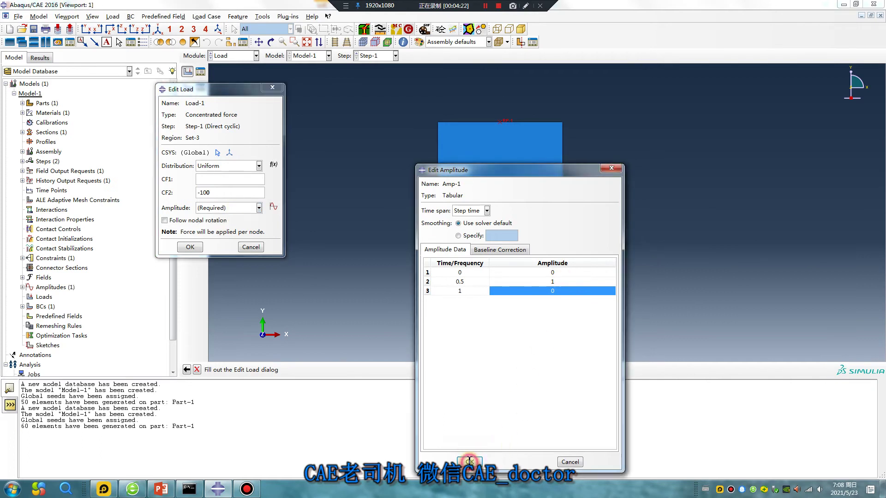
left_click(235, 208)
left_click(225, 229)
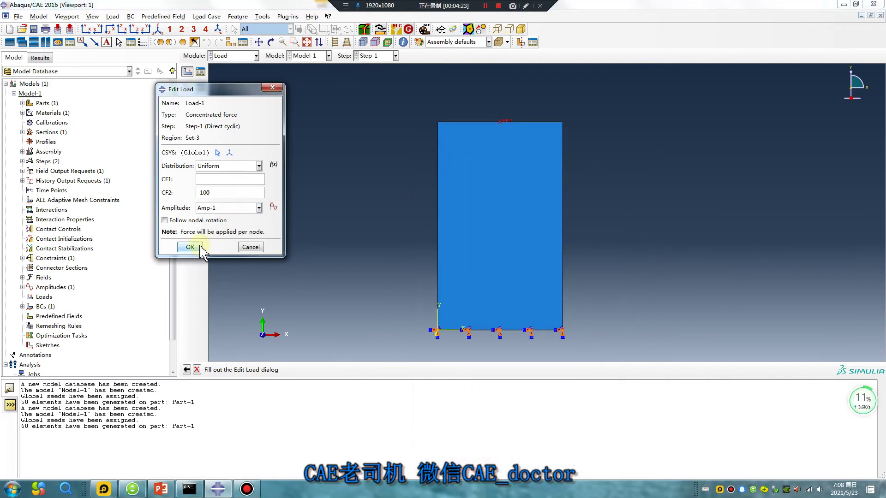
left_click(190, 247)
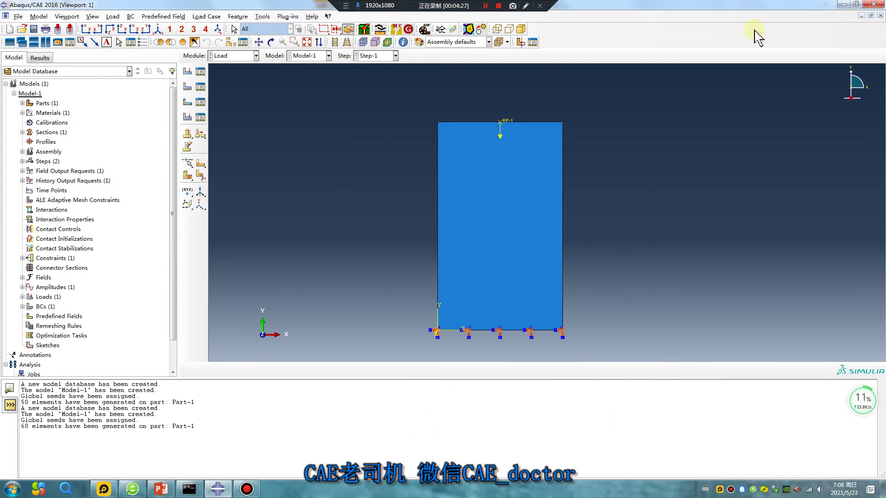
Step: Create a periodic amplitude in step time with circular frequency 6.28, starting time 0 and coefficient A of 0, filling in coefficient B
left_click(262, 16)
mouse_move(295, 87)
left_click(340, 90)
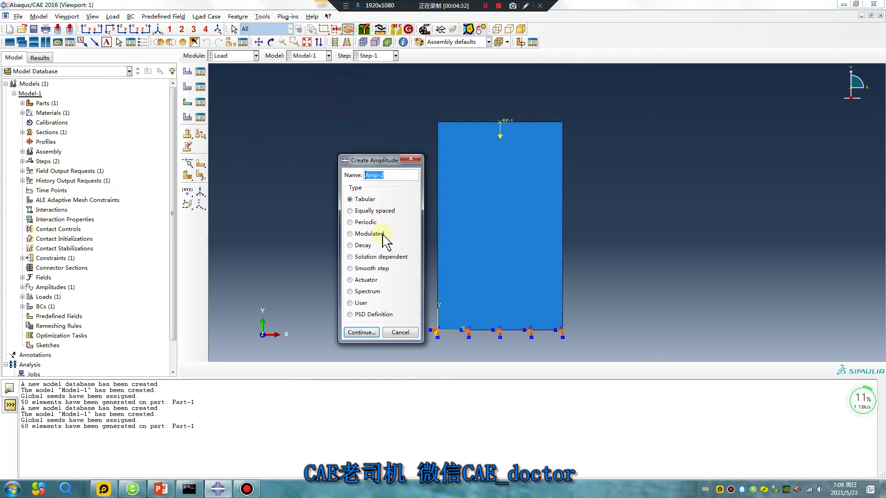
left_click(350, 223)
left_click(362, 332)
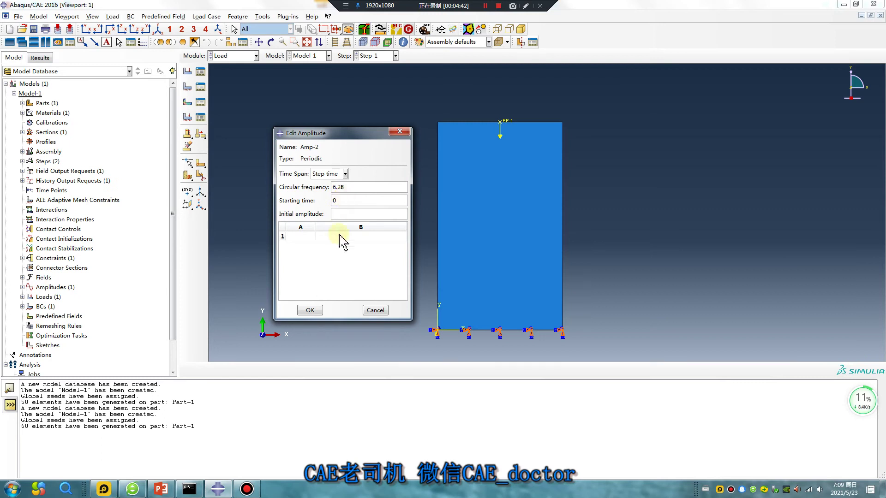
left_click(308, 237)
type("0")
left_click(351, 237)
left_click(310, 310)
Step: Plot the periodic amplitude Amp-2 with the Amplitude Plotter, close it and check the load list
left_click(287, 16)
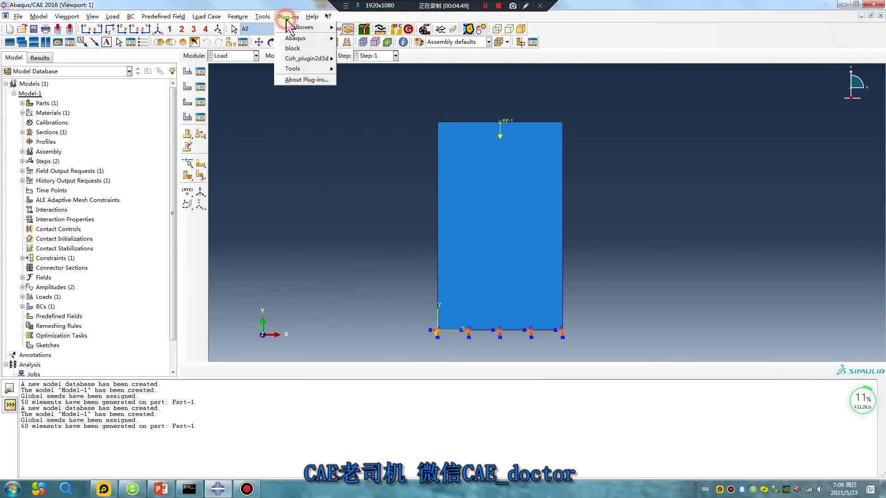
mouse_move(323, 69)
left_click(375, 74)
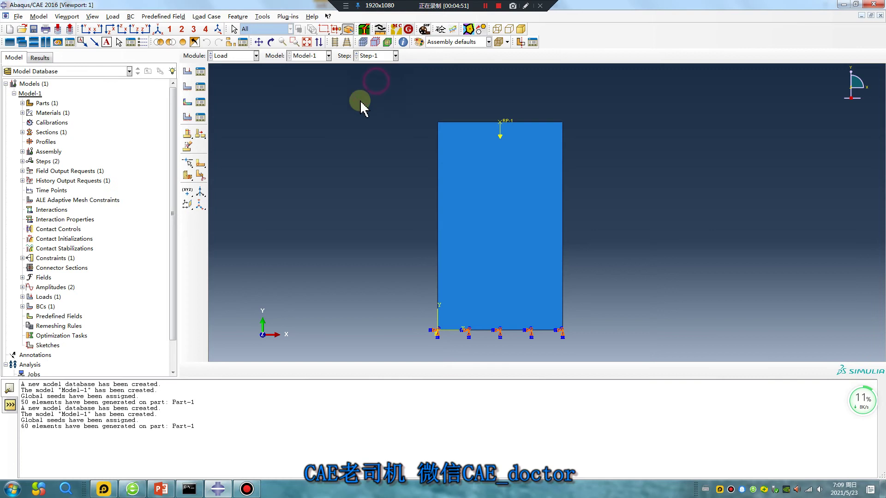
left_click(124, 314)
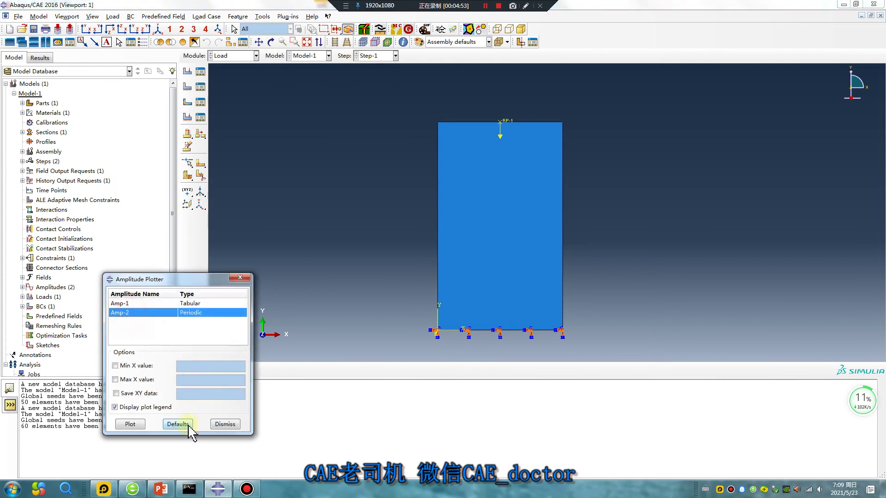
left_click(130, 425)
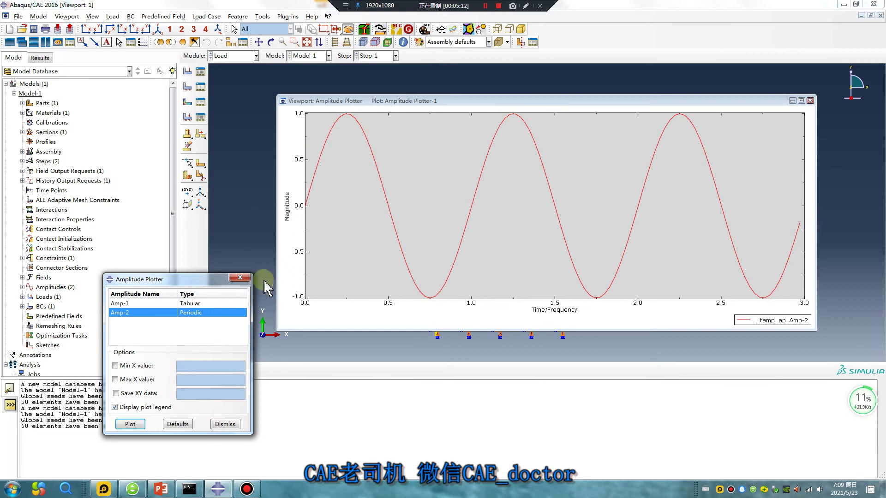
left_click(246, 278)
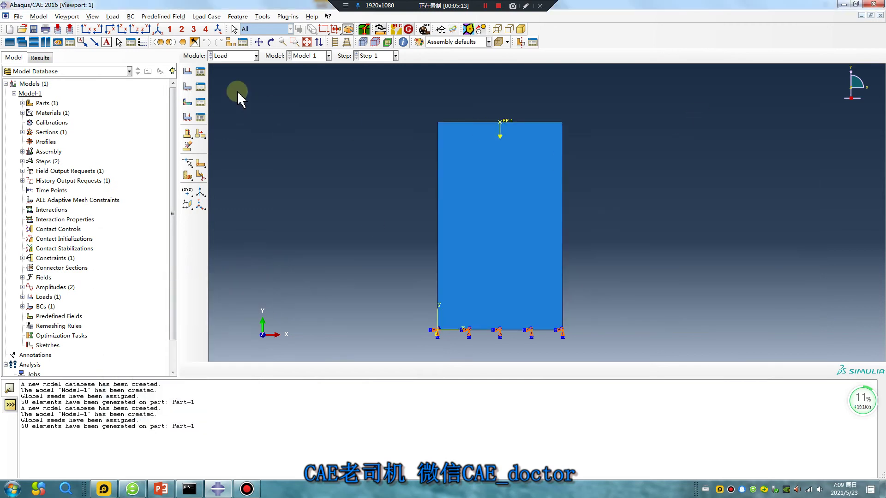
left_click(200, 72)
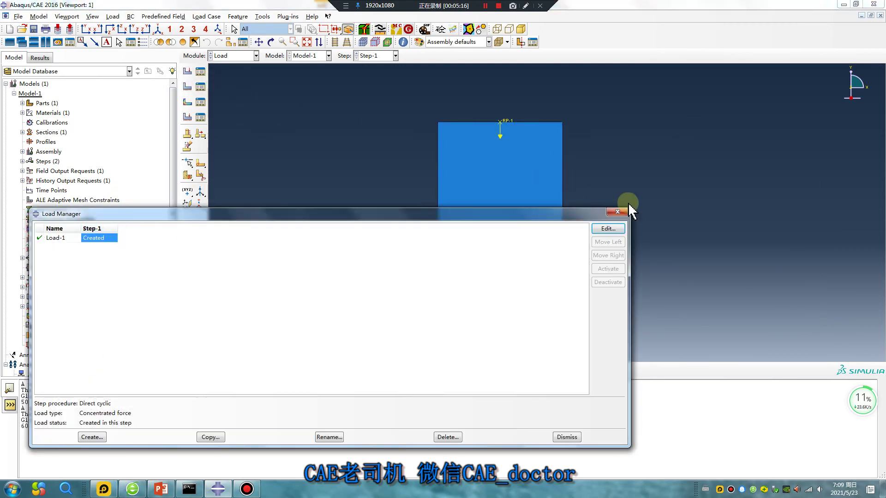
left_click(623, 211)
Step: Create the full analysis job Job-1 for Model-1 with multiple processors enabled
left_click(233, 55)
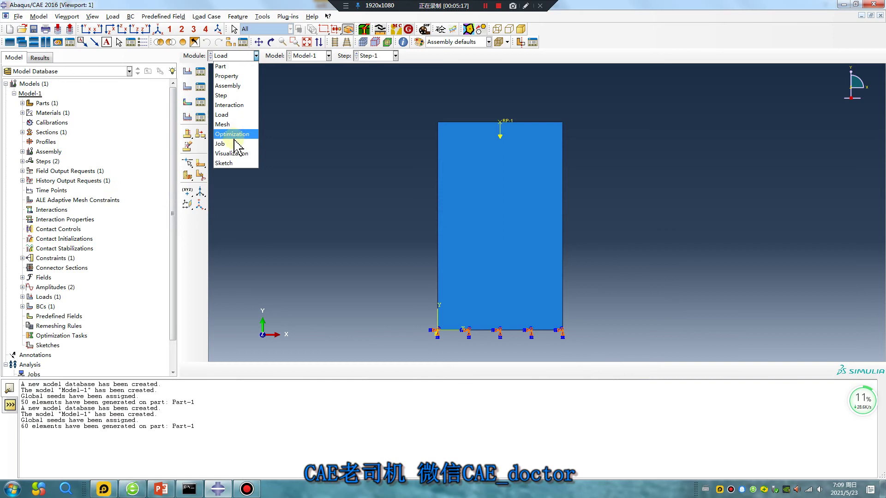
left_click(234, 144)
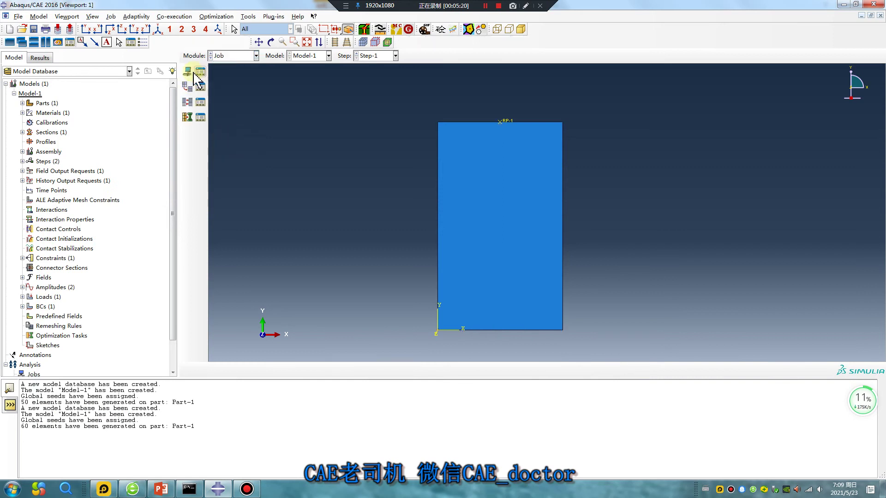
left_click(193, 73)
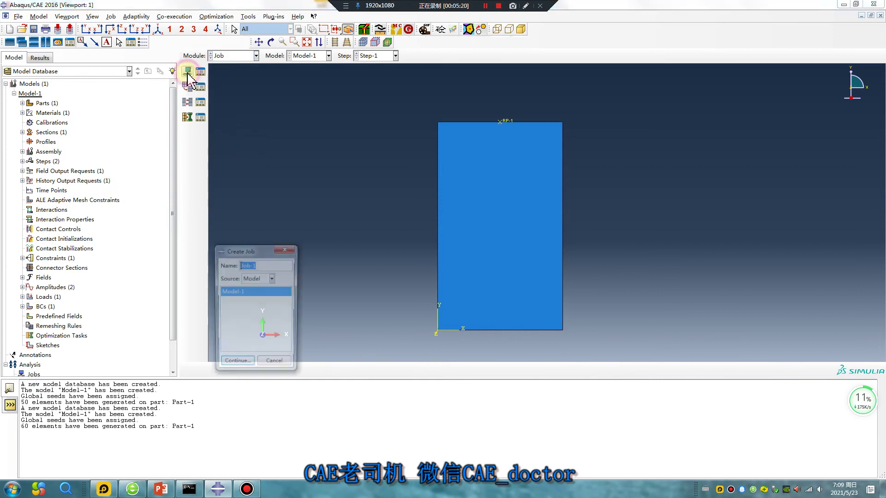
left_click(236, 366)
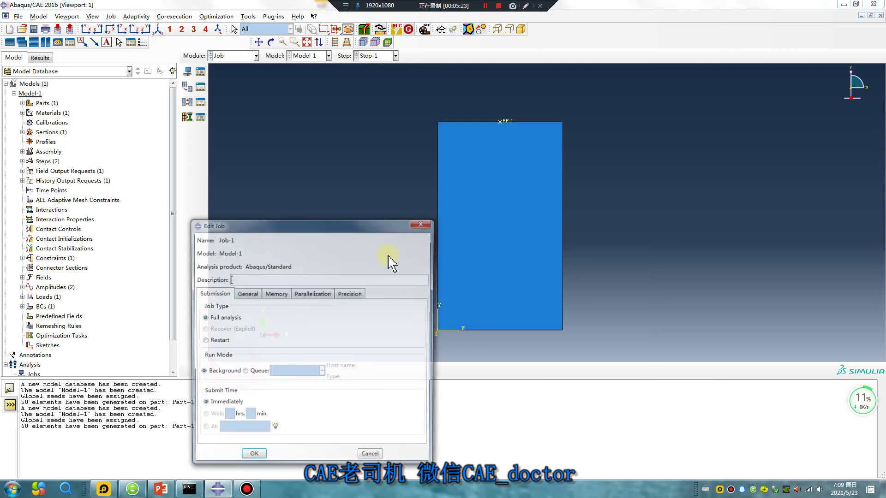
left_click(319, 295)
left_click(200, 307)
double_click(284, 306)
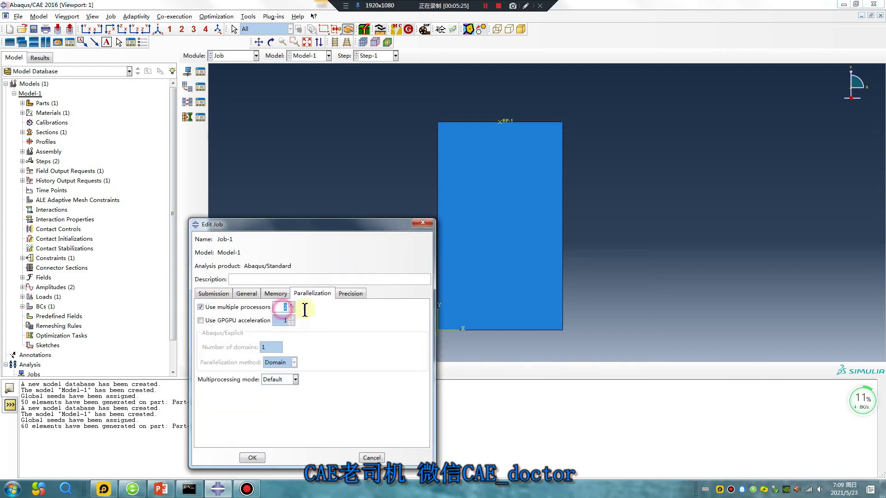
left_click(253, 457)
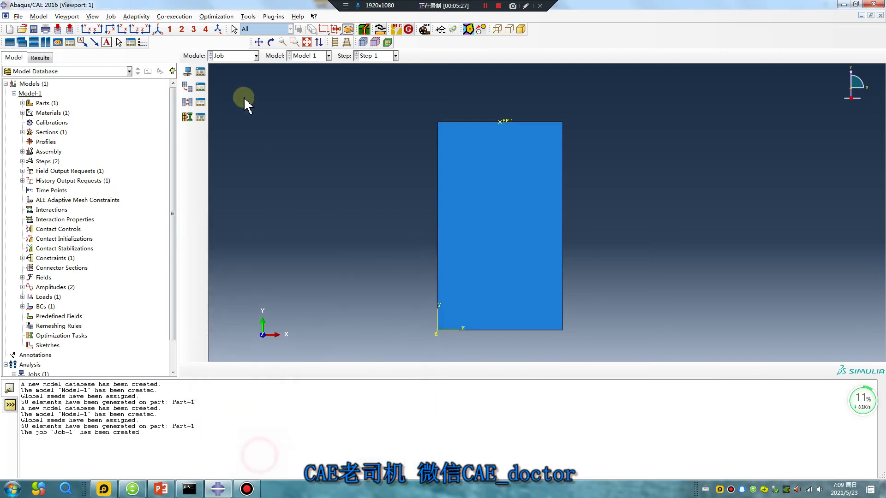
Step: Submit Job-1 for analysis from the list of jobs
left_click(199, 71)
left_click(402, 181)
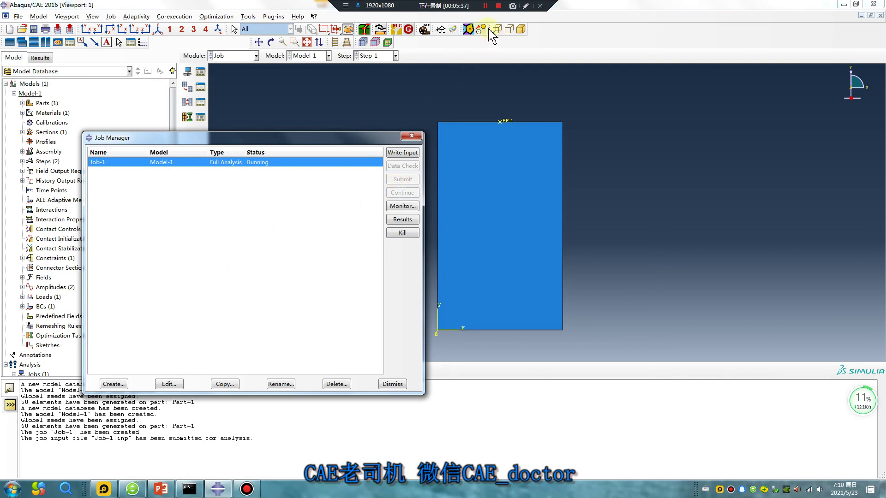
left_click(485, 6)
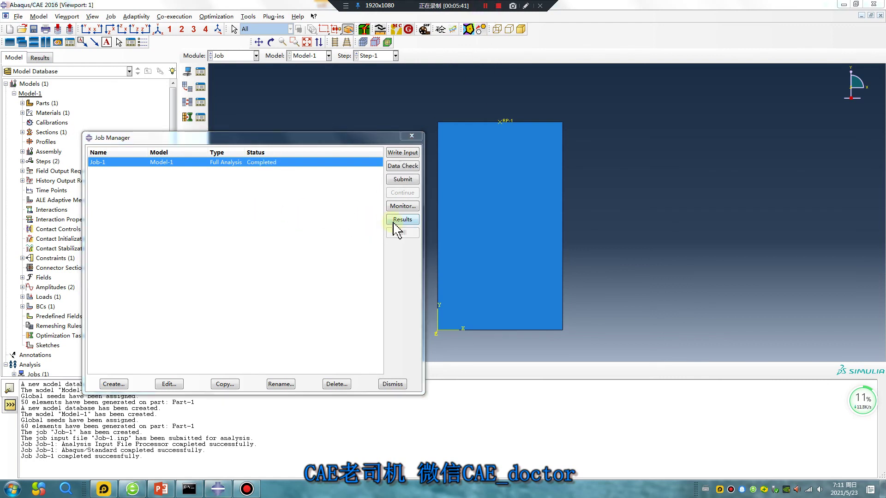
Step: Open the Job-1 results, display the Mises stress contours on the deformed shape and play the time-history animation
left_click(402, 220)
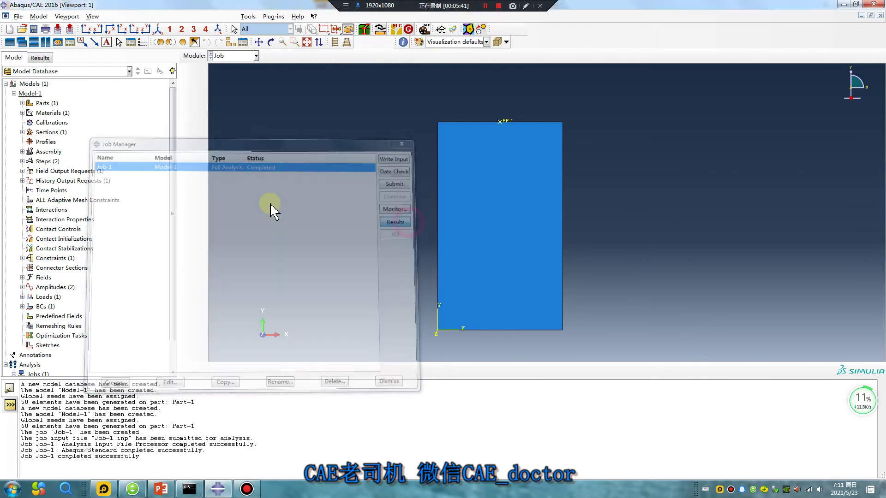
left_click(187, 114)
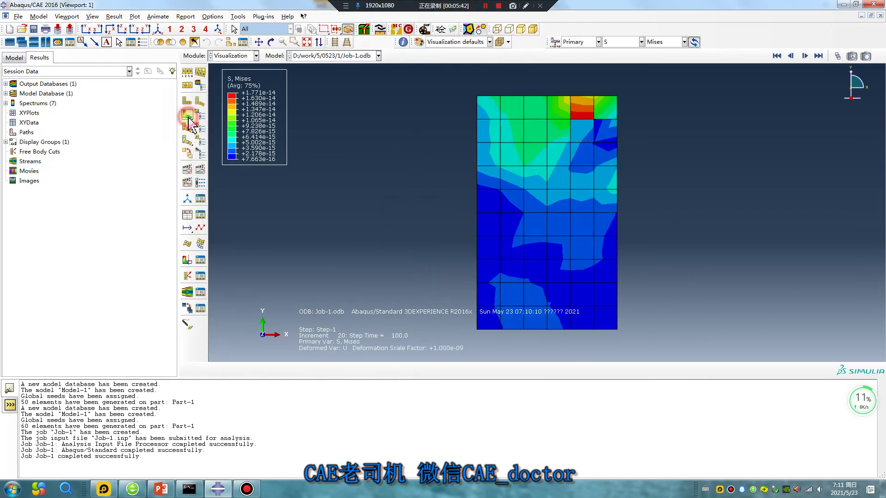
left_click(201, 170)
scroll(591, 87, "down", 1)
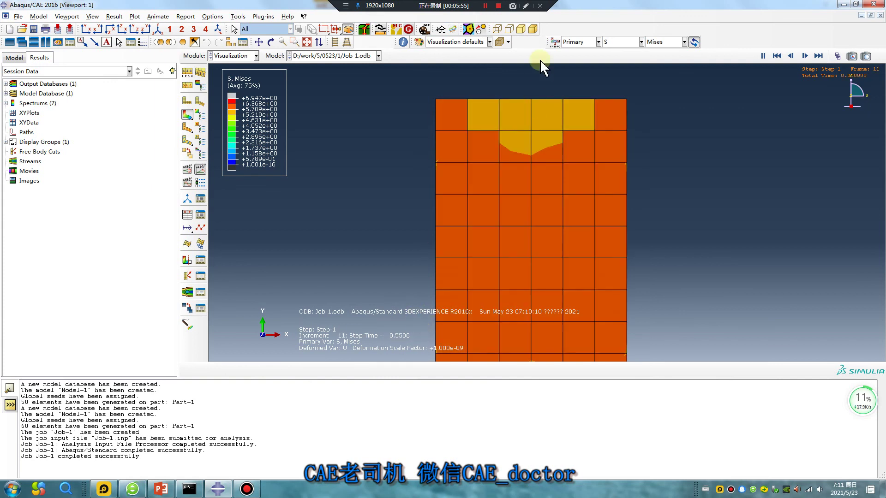
left_click(201, 172)
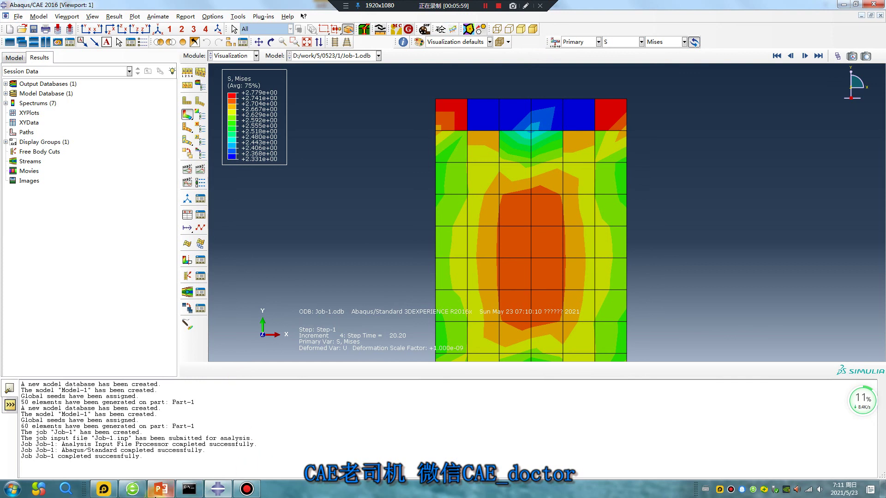
left_click(161, 490)
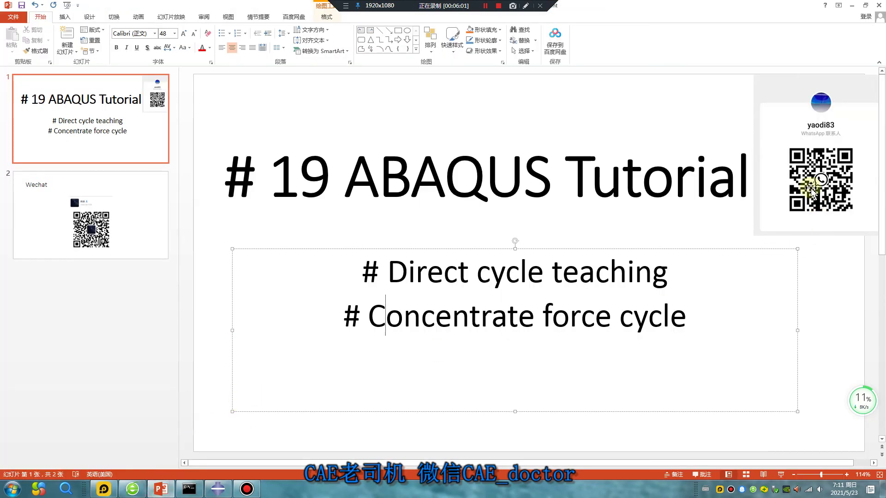
scroll(190, 224, "down", 1)
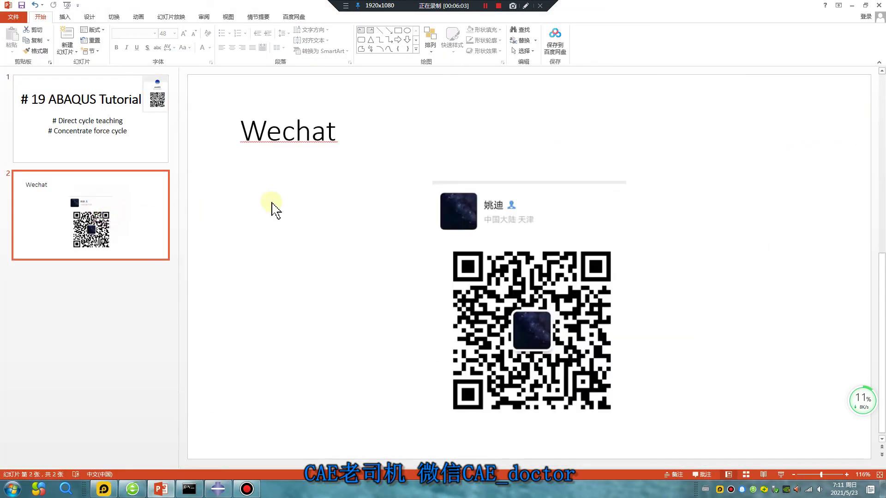
left_click(119, 146)
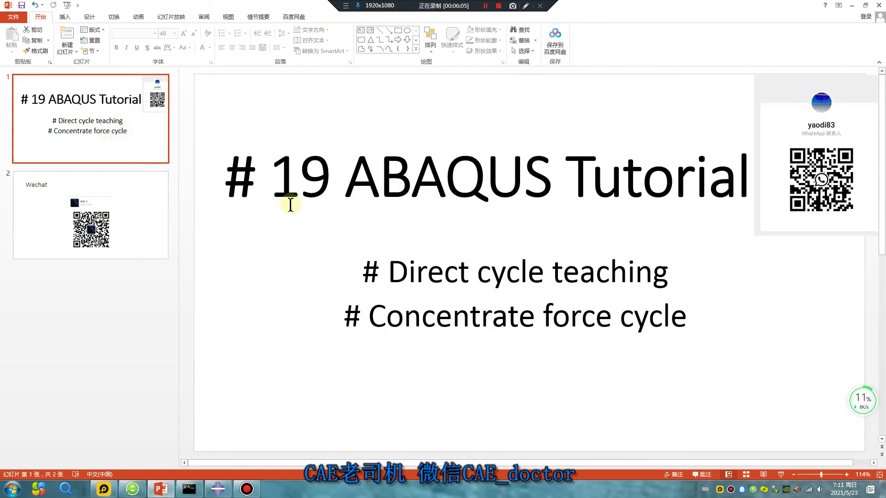